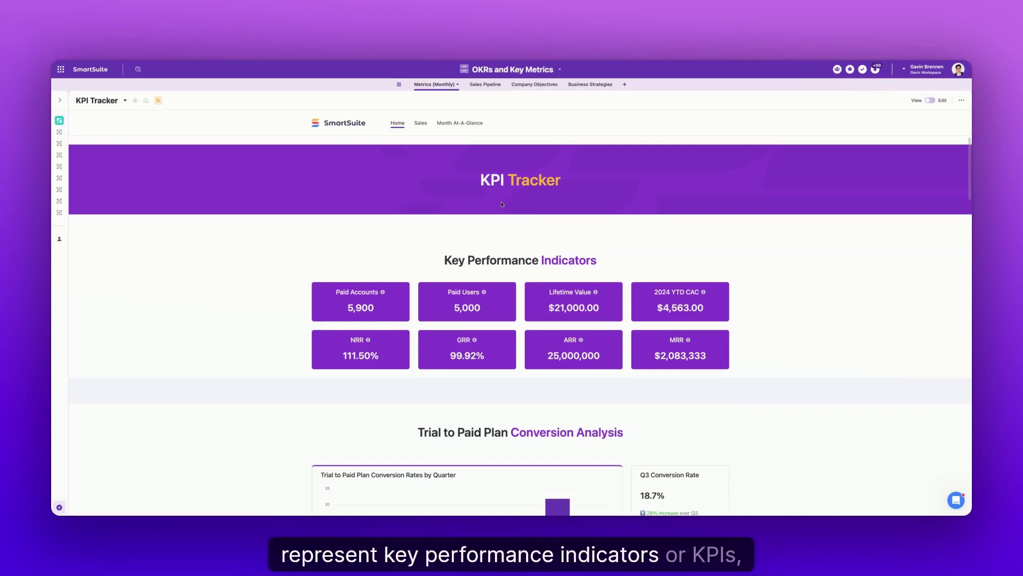
Step: Switch to the Sales Pipeline table's opportunity board, grouped by stage and sales team
click(491, 88)
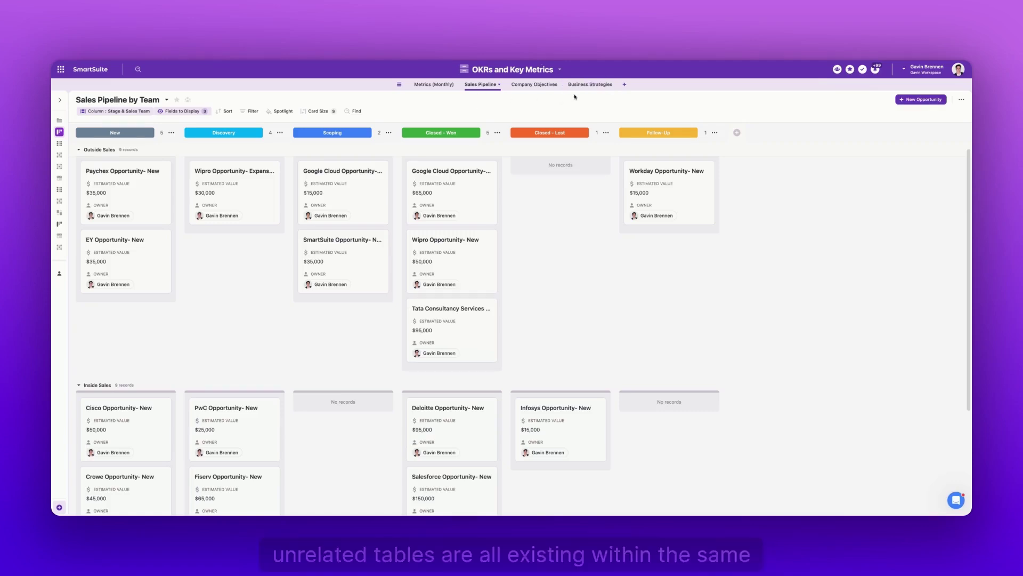
Step: View the KPI Tracker's Sales and Month At-A-Glance pages, then return to its Home page
click(442, 87)
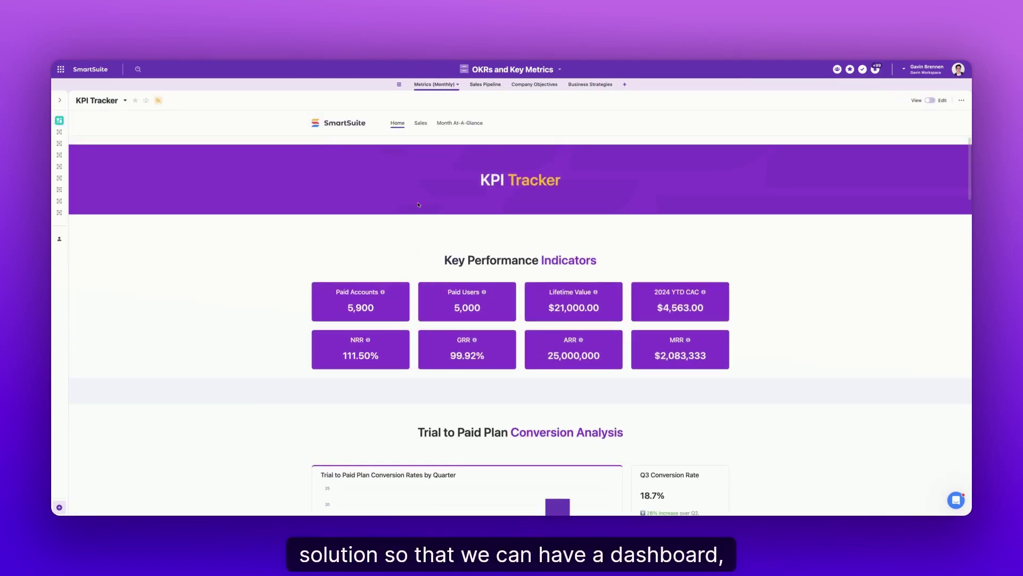
click(420, 123)
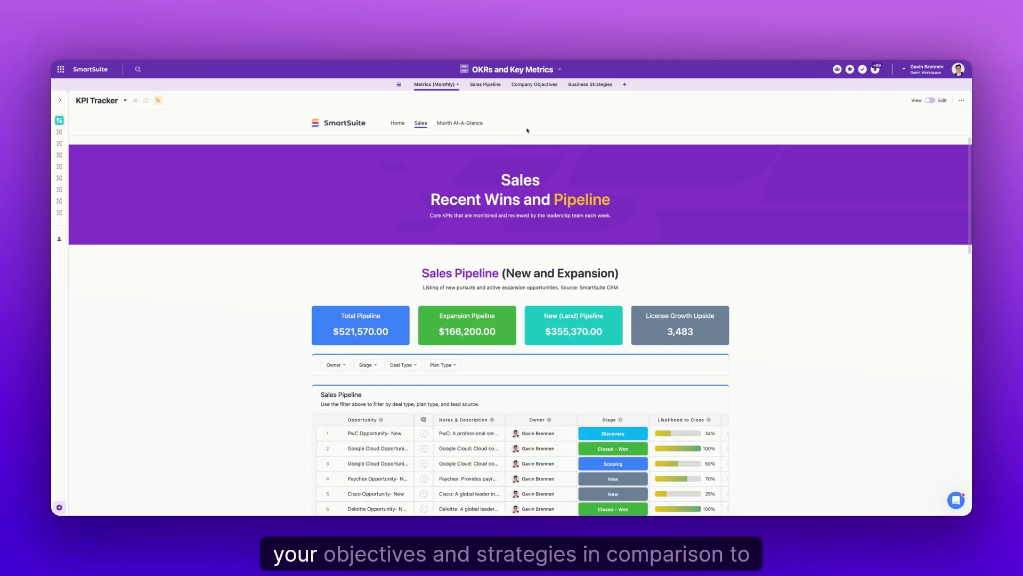
click(456, 122)
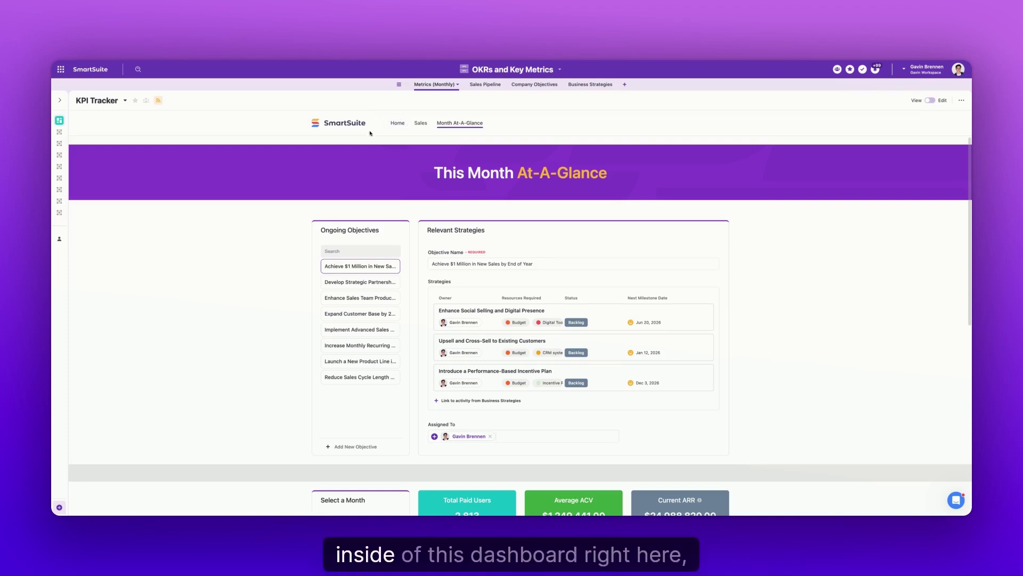
click(398, 125)
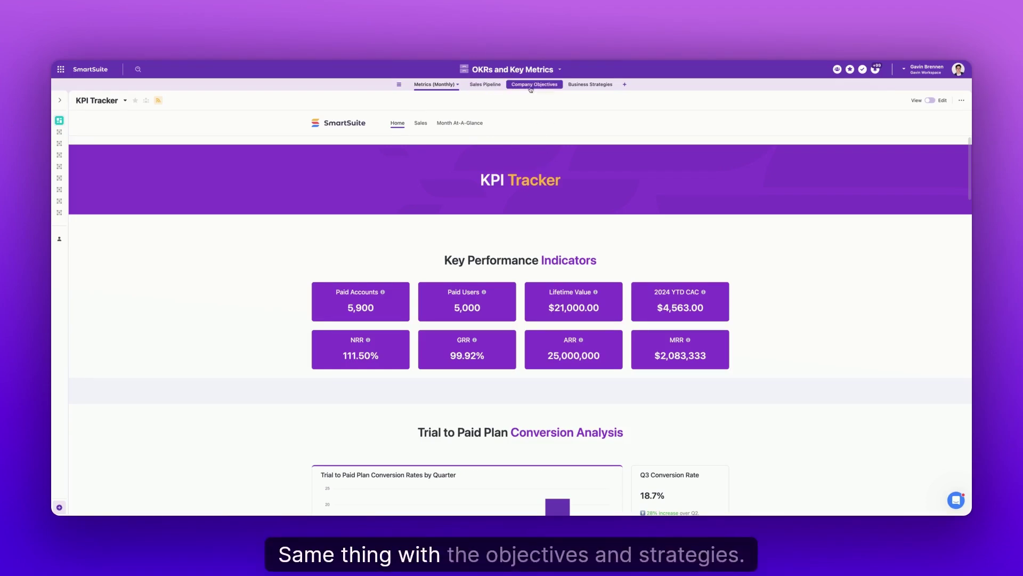
Step: Go to the workspace home page listing the favorite solutions
click(62, 70)
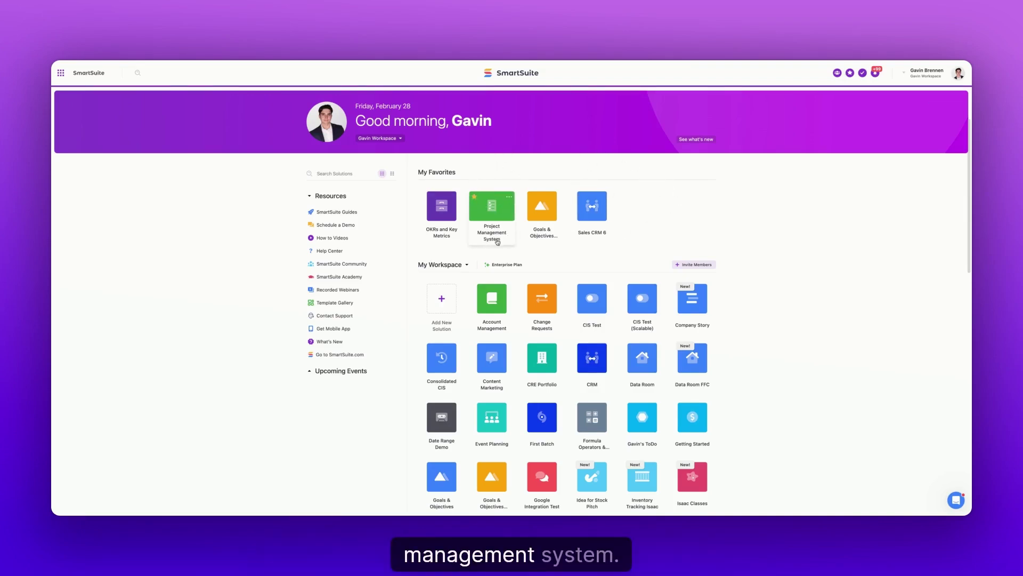
Step: Open the Project Management System solution in its Projects by Type view
click(487, 219)
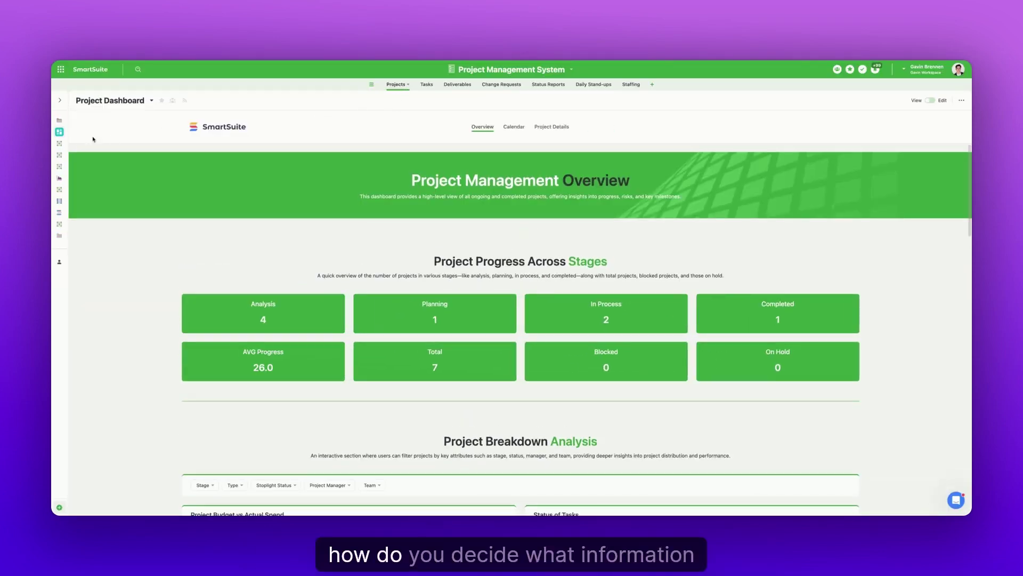
mouse_move(59, 131)
click(94, 143)
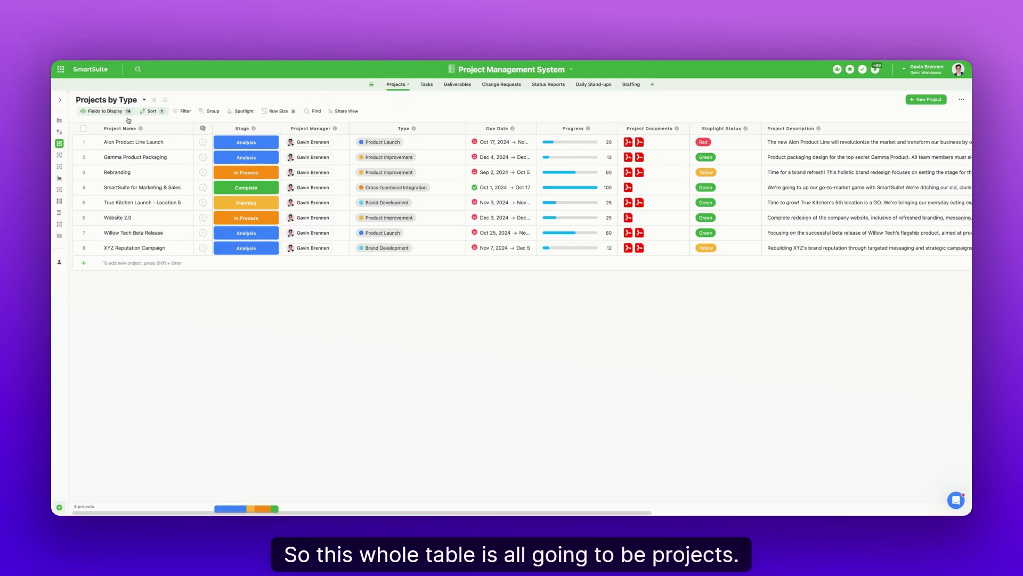
drag(113, 143, 116, 249)
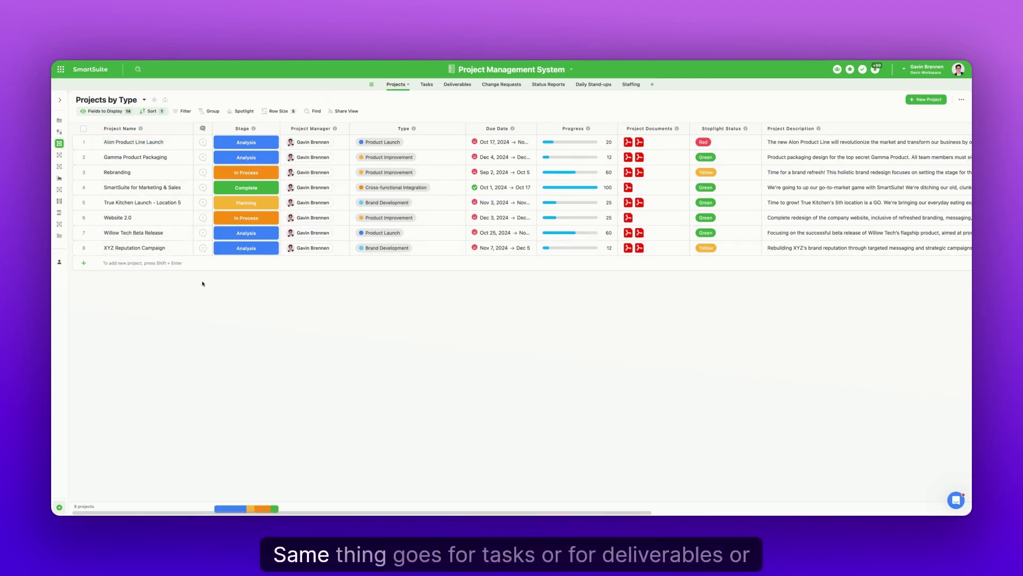
click(421, 86)
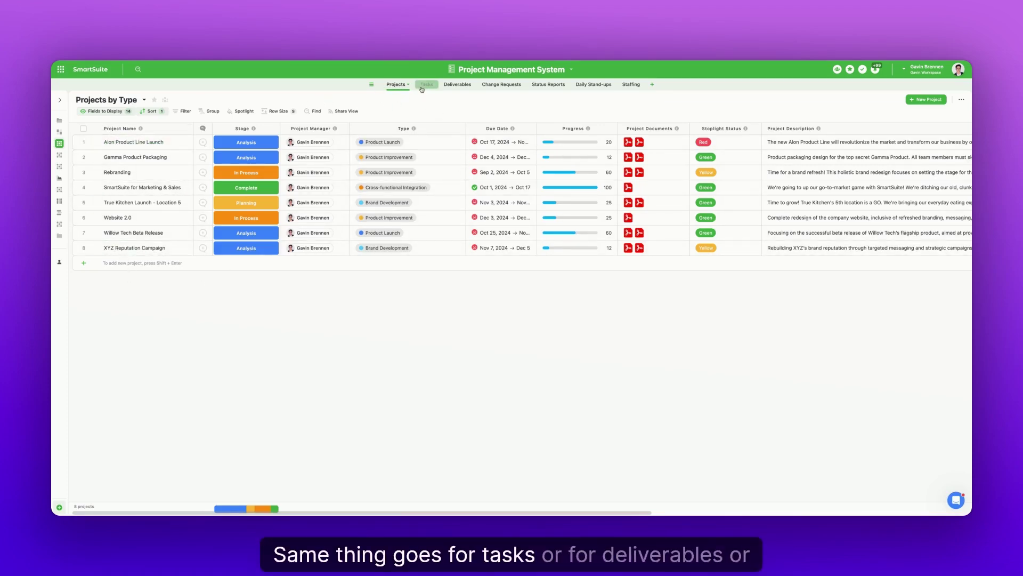
click(459, 85)
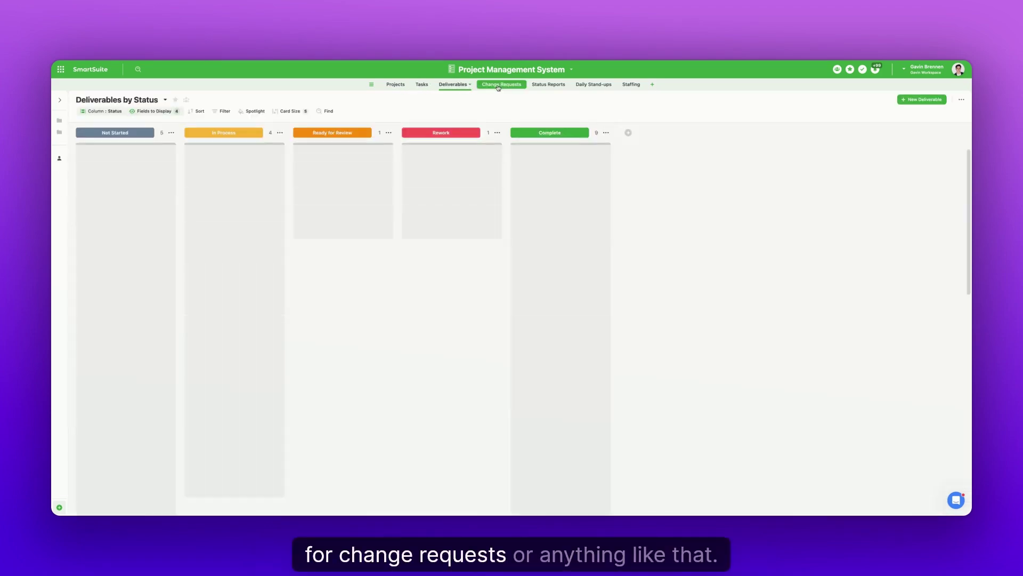
click(396, 85)
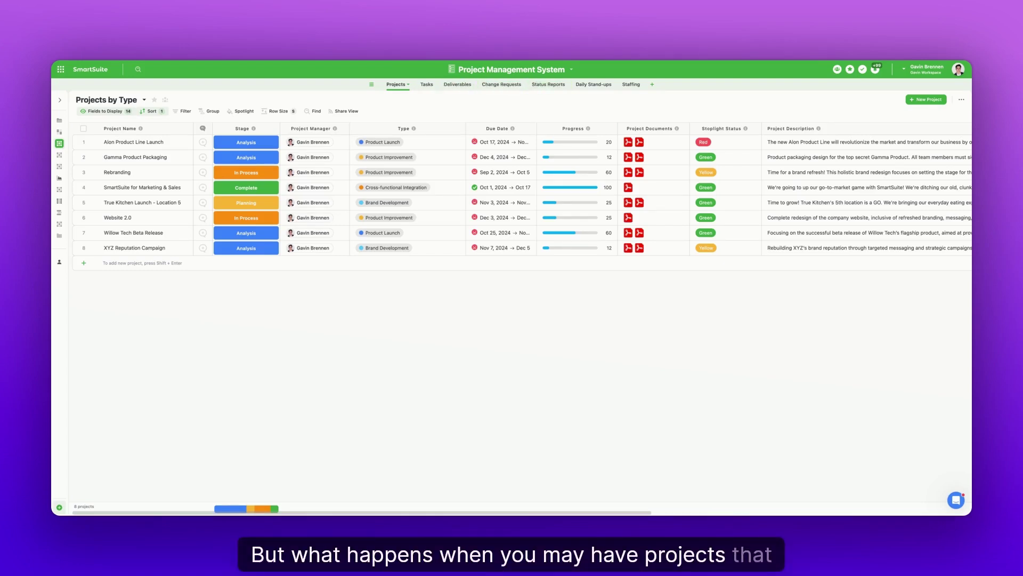
Step: Select the first project's Type cell in the Projects table
click(368, 141)
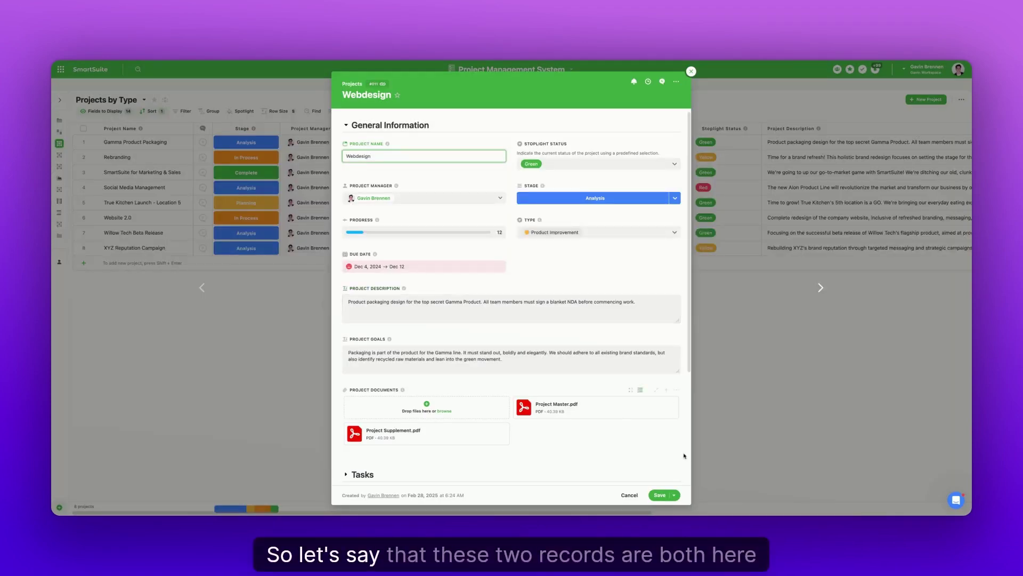
Step: Save the record dialog so the Gamma project is renamed Webdesign
click(660, 494)
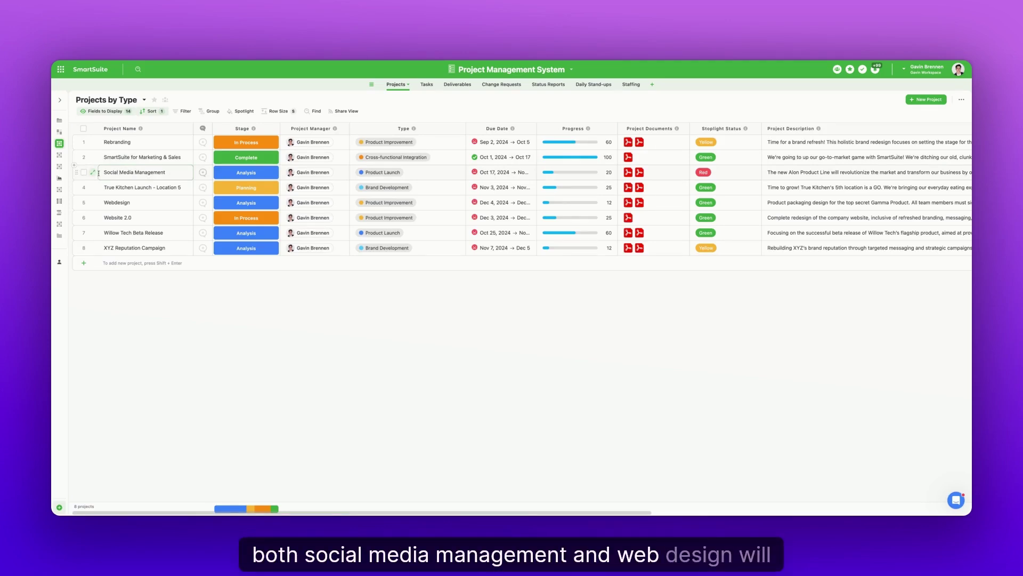
click(237, 172)
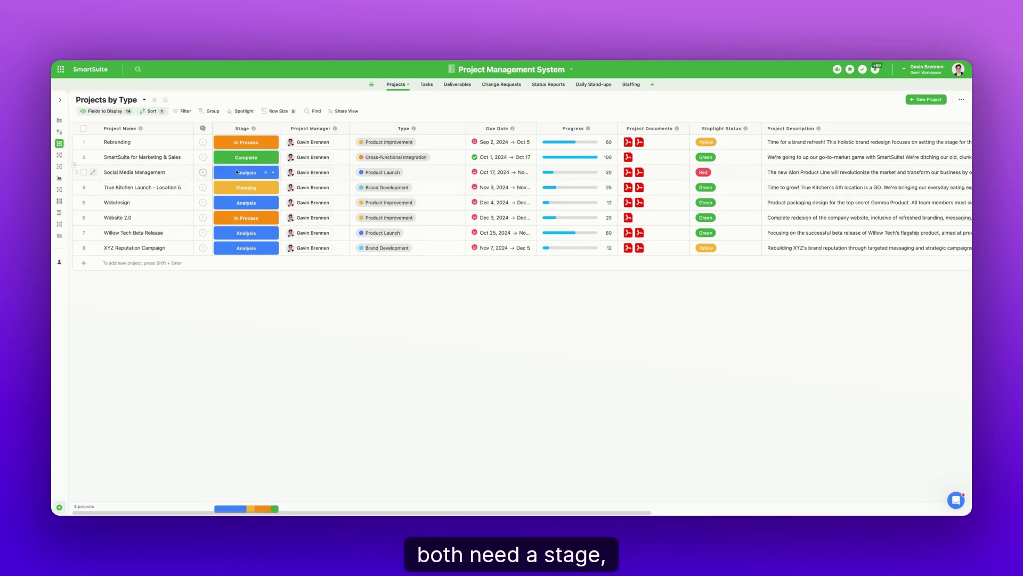
click(310, 188)
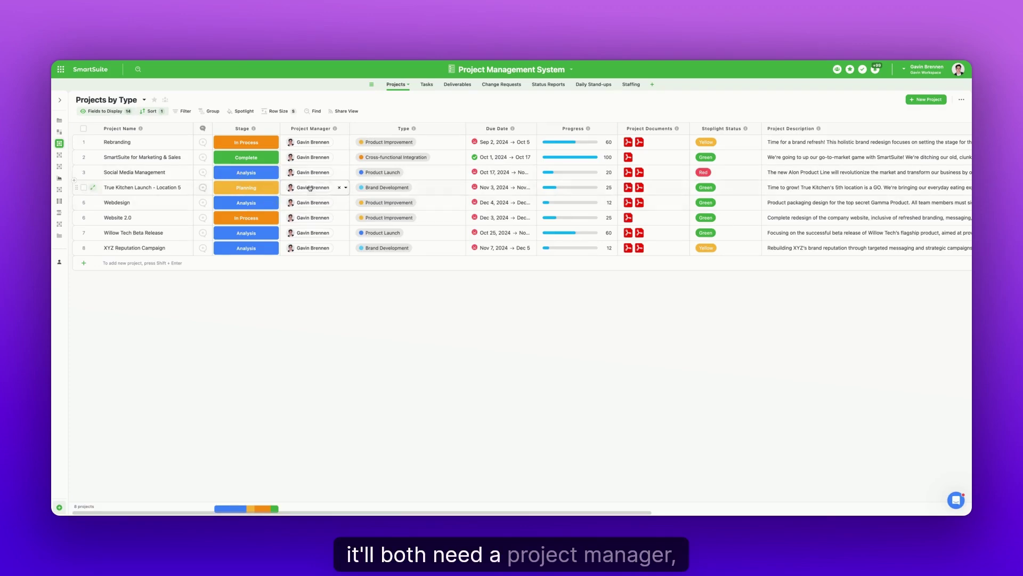
click(316, 175)
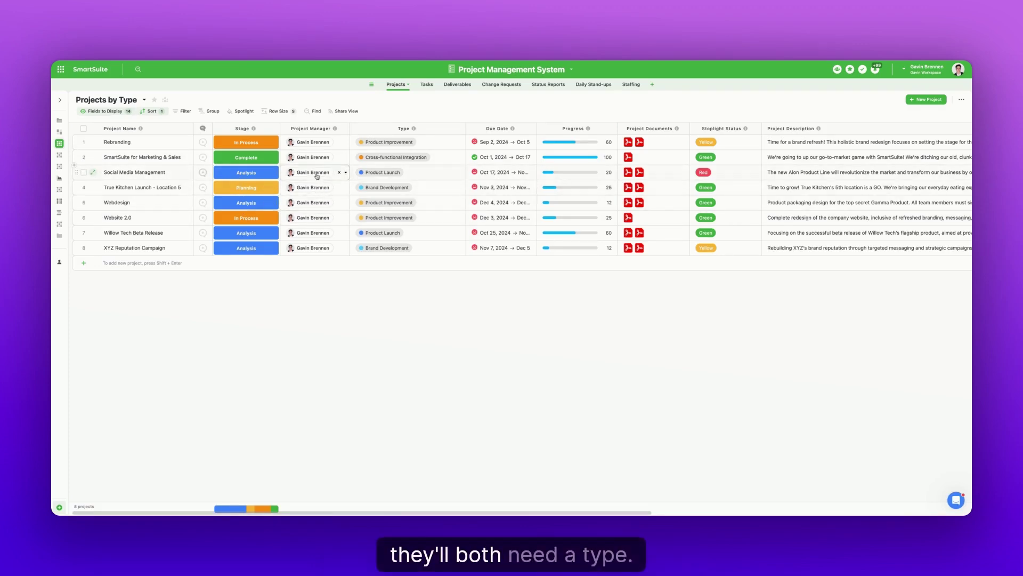
click(397, 173)
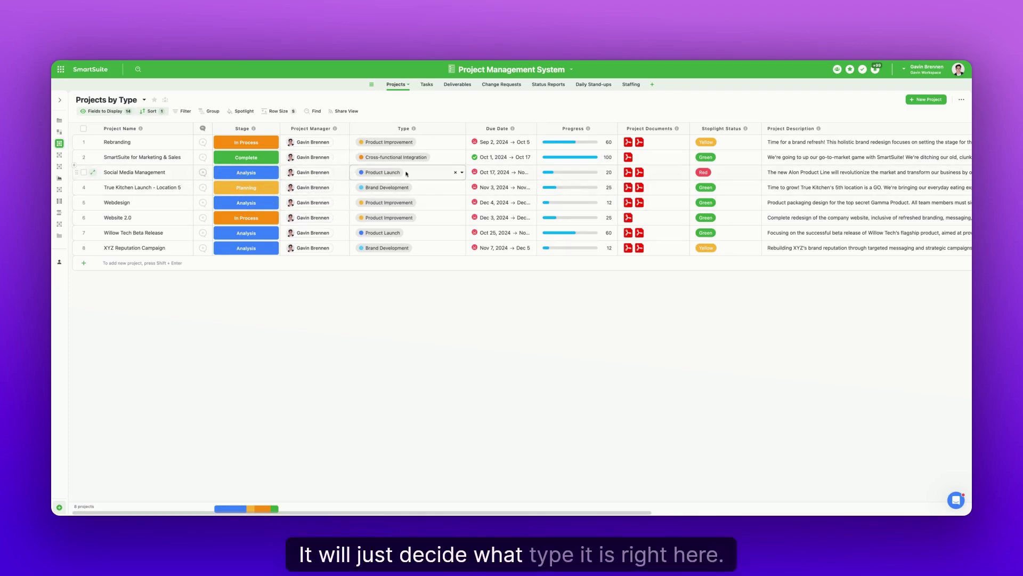
click(517, 170)
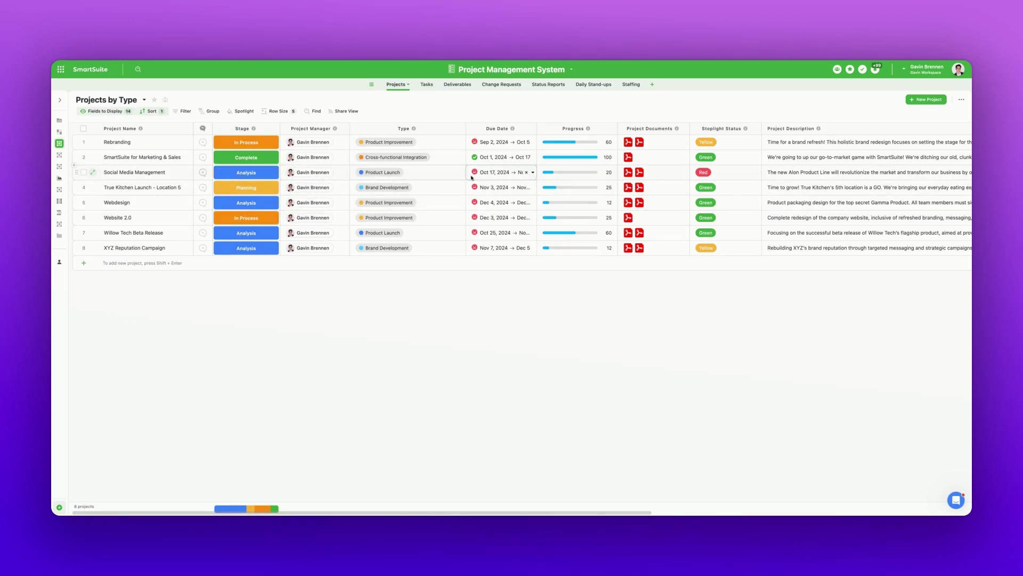
scroll(560, 174, right, 3)
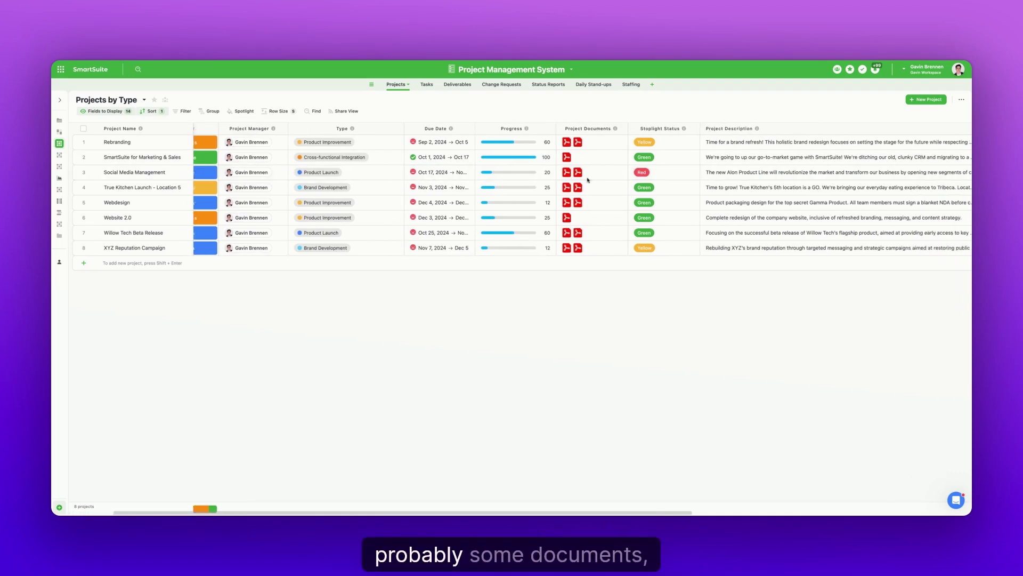
click(584, 174)
scroll(585, 174, right, 5)
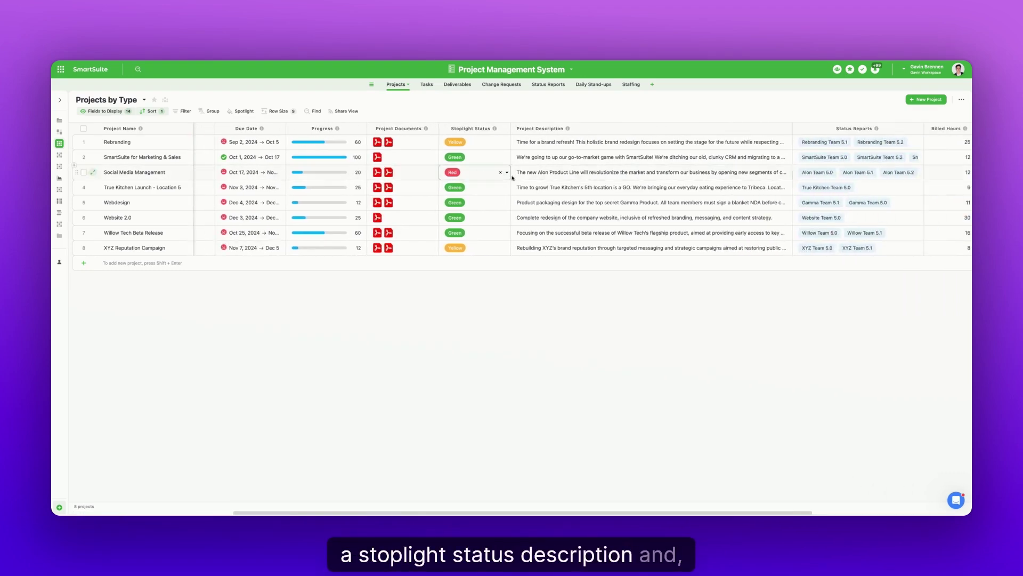
click(607, 177)
scroll(606, 177, right, 2)
scroll(606, 177, left, 9)
click(289, 178)
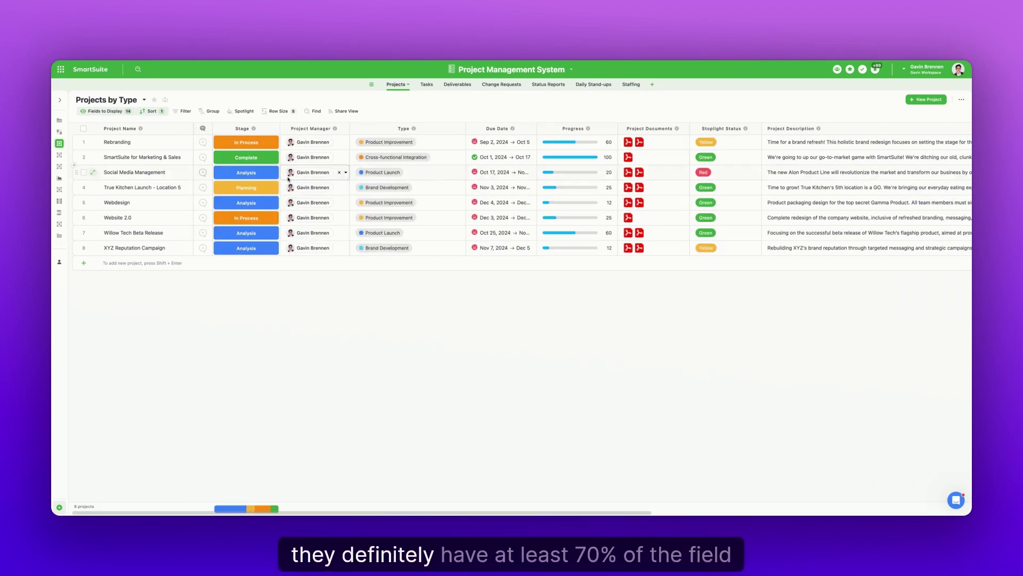
click(399, 145)
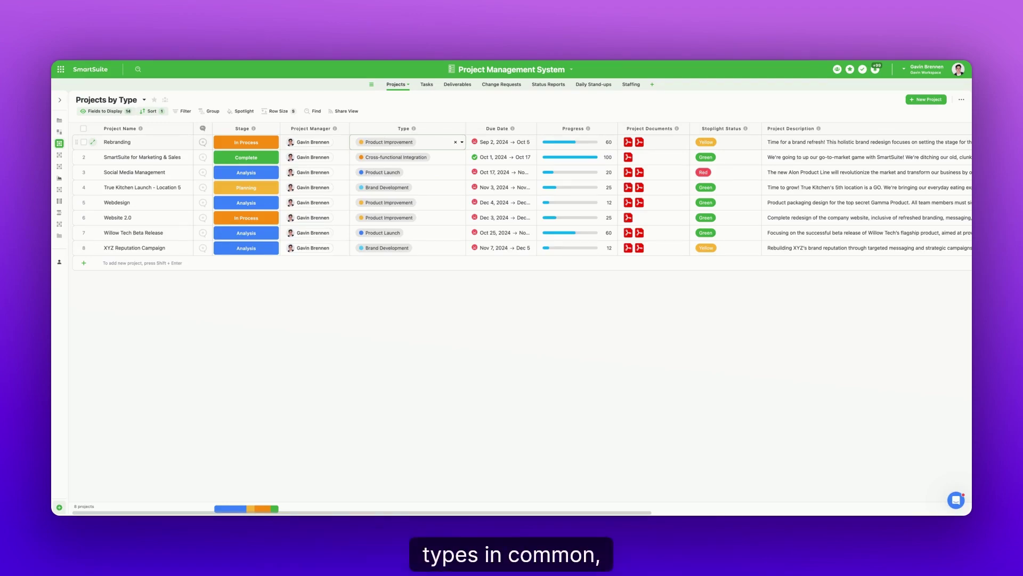
click(407, 233)
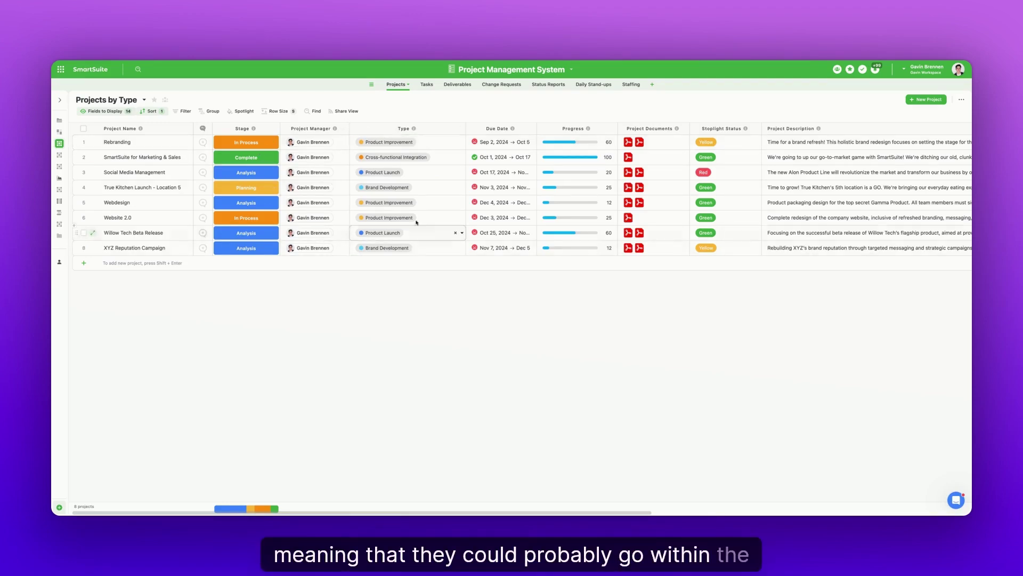
click(327, 238)
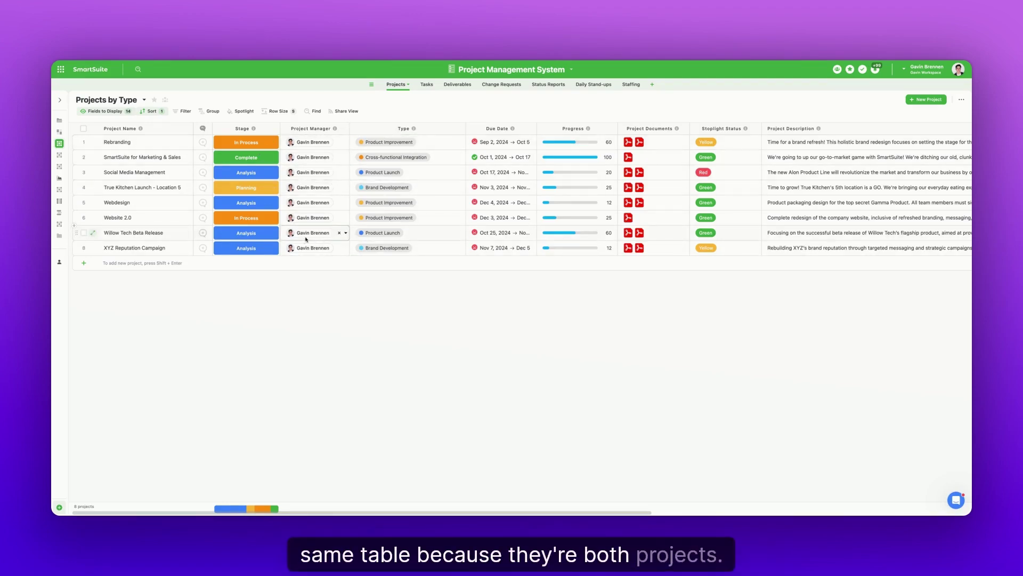
click(462, 104)
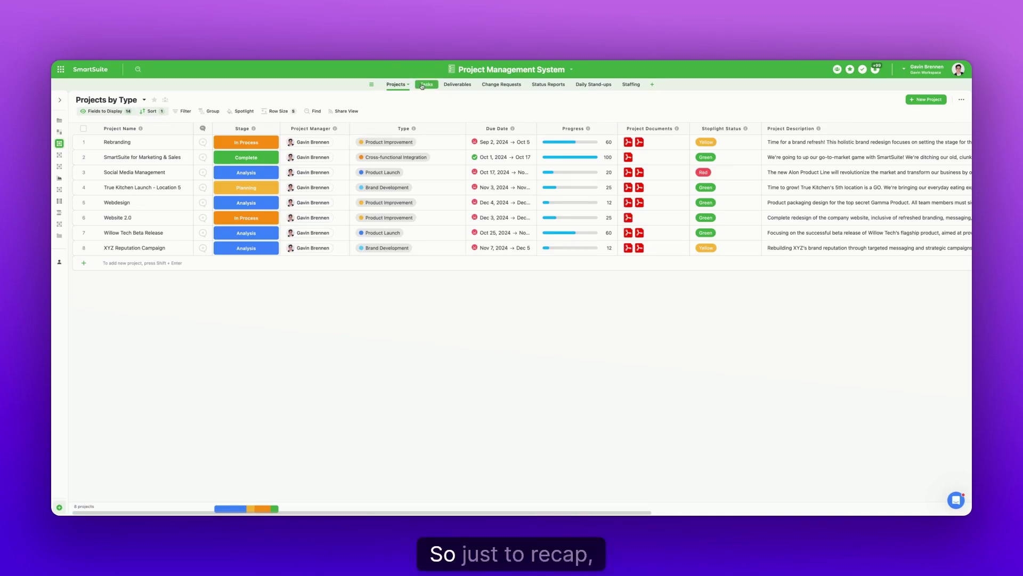
Step: Go back through the workspace home to open the OKRs and Key Metrics KPI Tracker
click(60, 75)
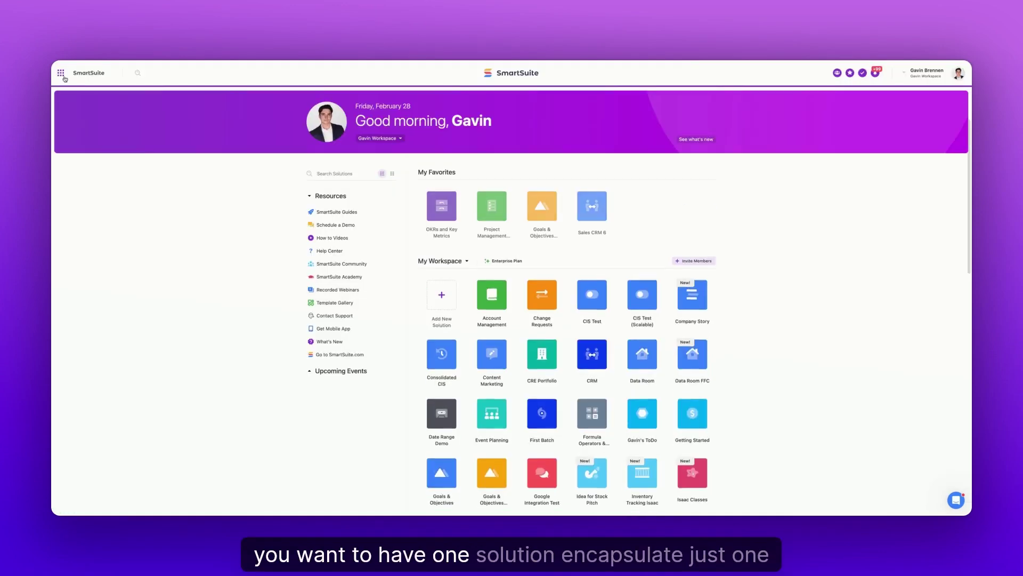
click(499, 215)
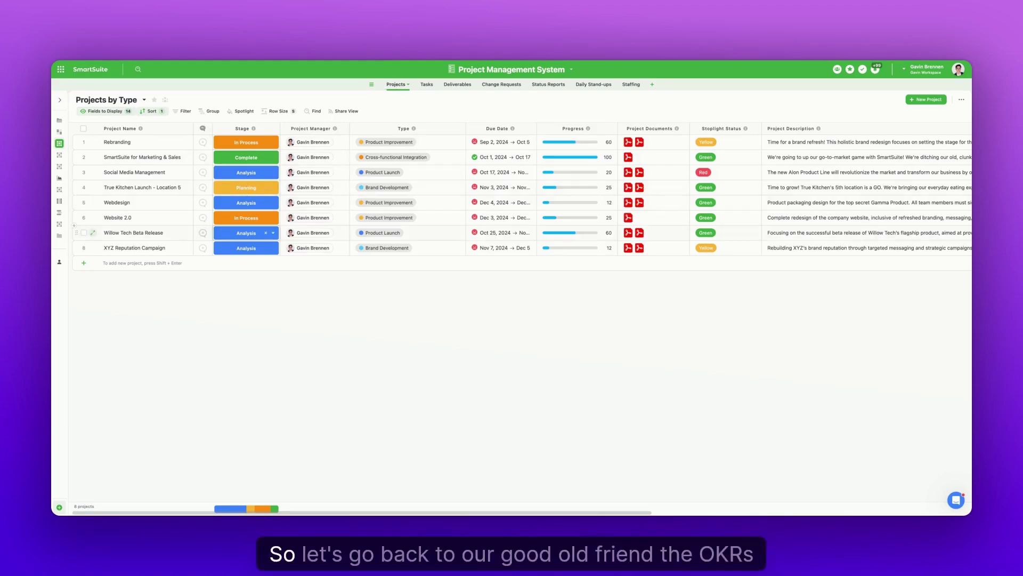
click(90, 69)
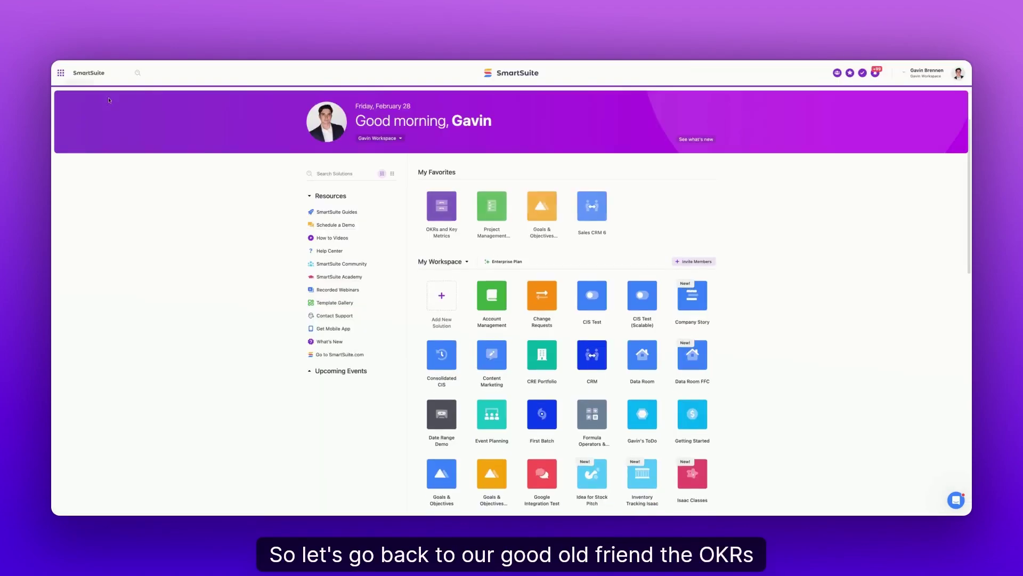
click(457, 225)
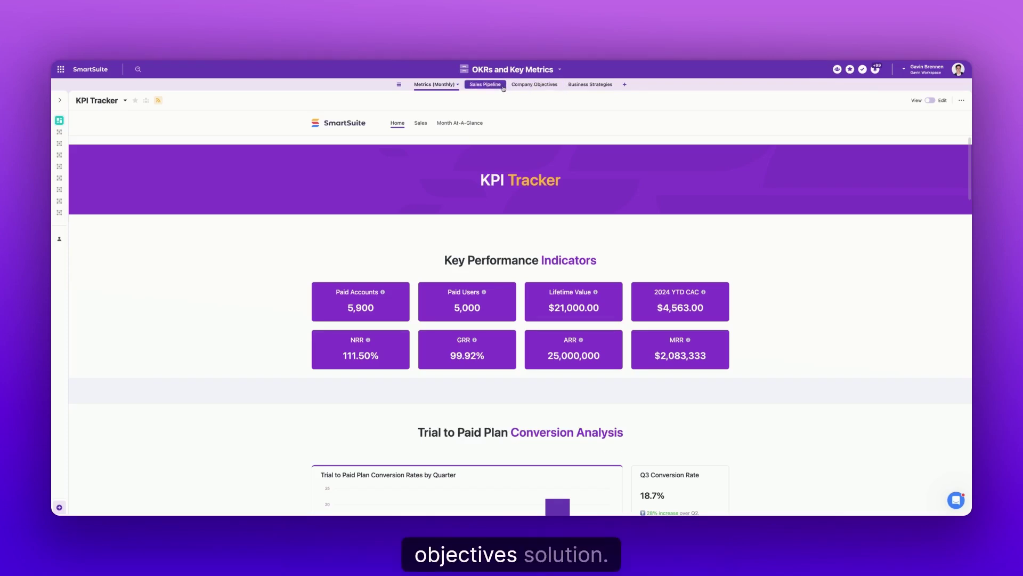
Step: Delete the Sales Pipeline table from the OKRs solution
click(502, 87)
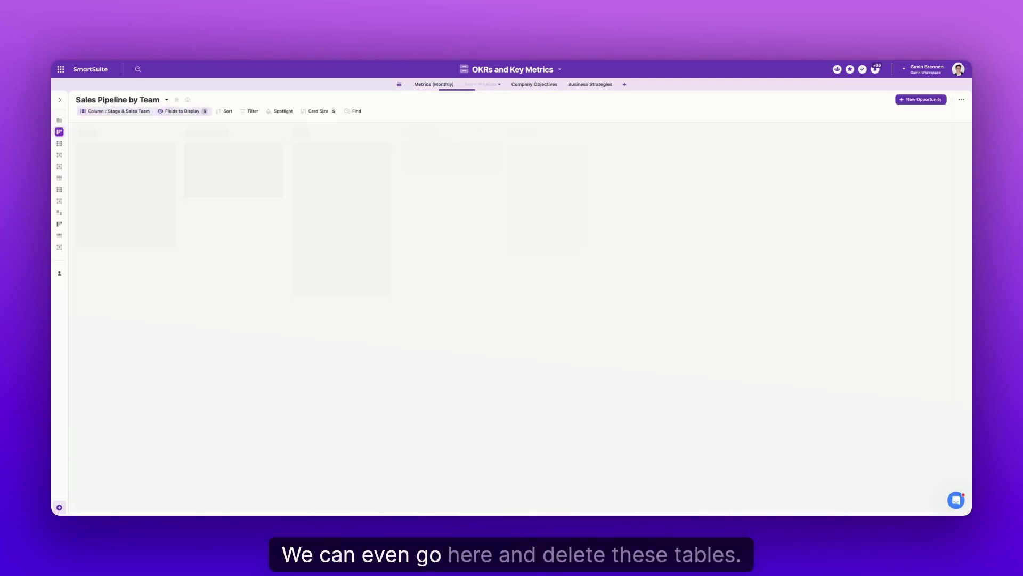
click(500, 84)
click(477, 223)
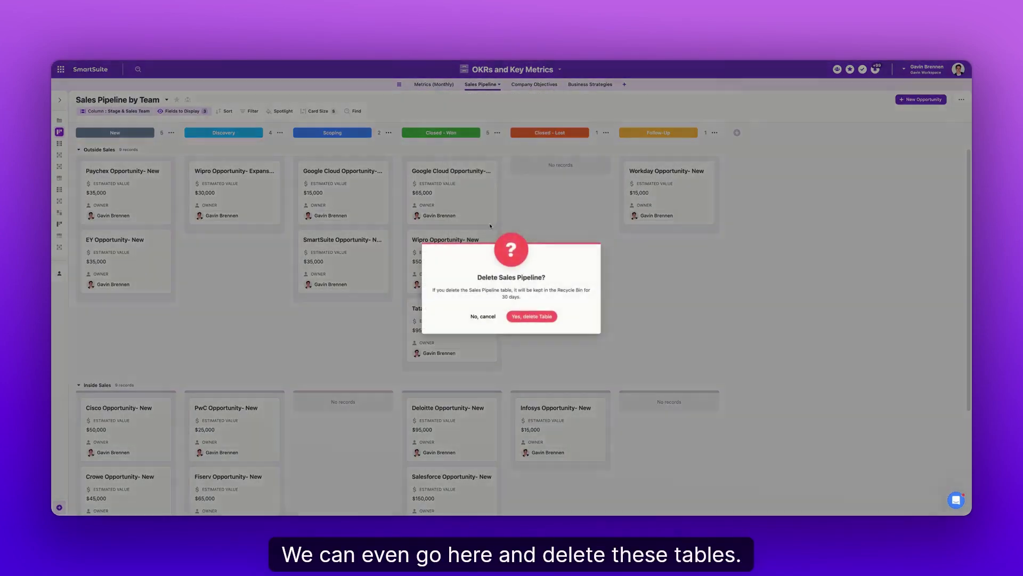
click(528, 316)
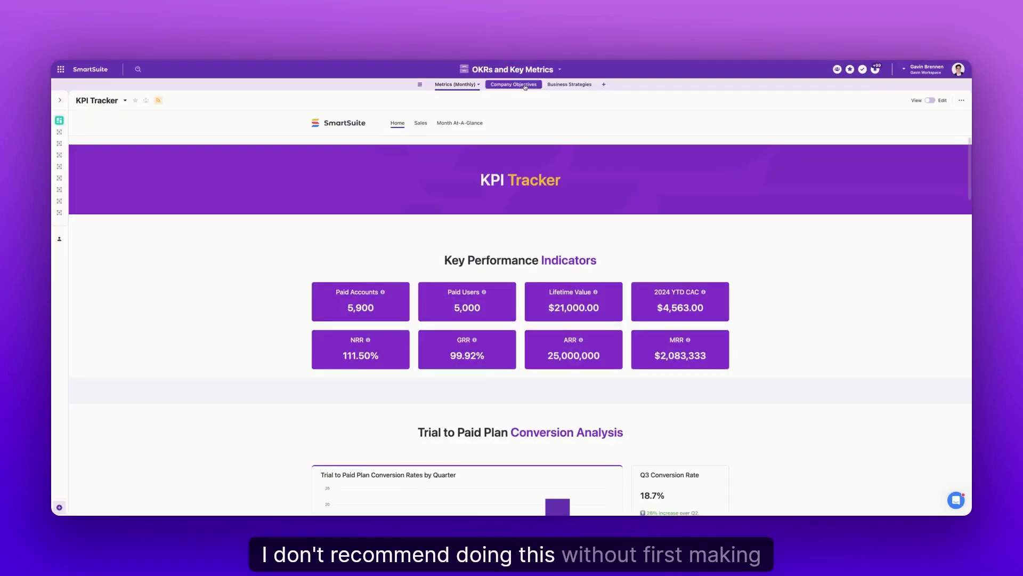
Step: Delete the Company Objectives table
click(525, 85)
click(525, 84)
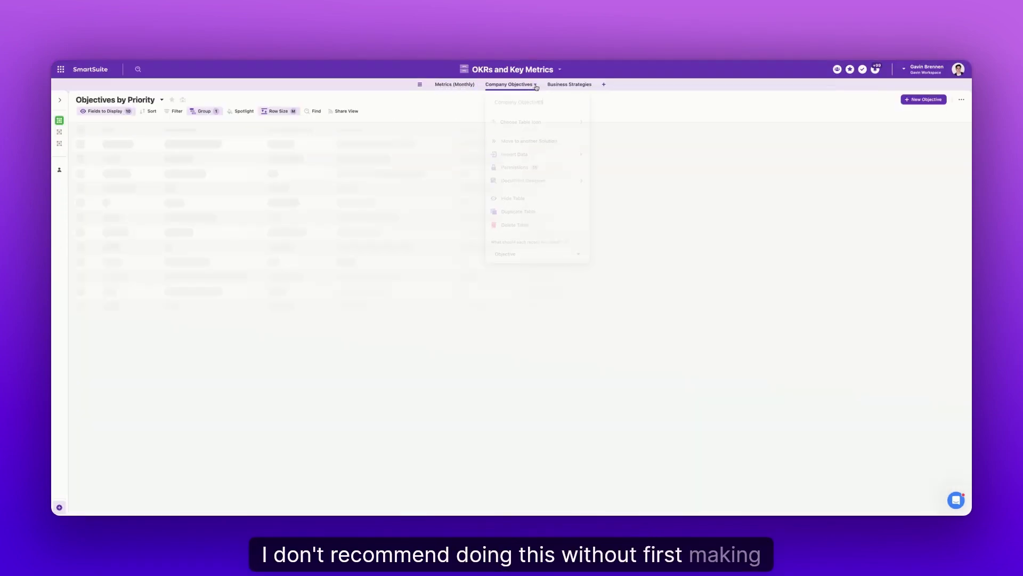
click(516, 222)
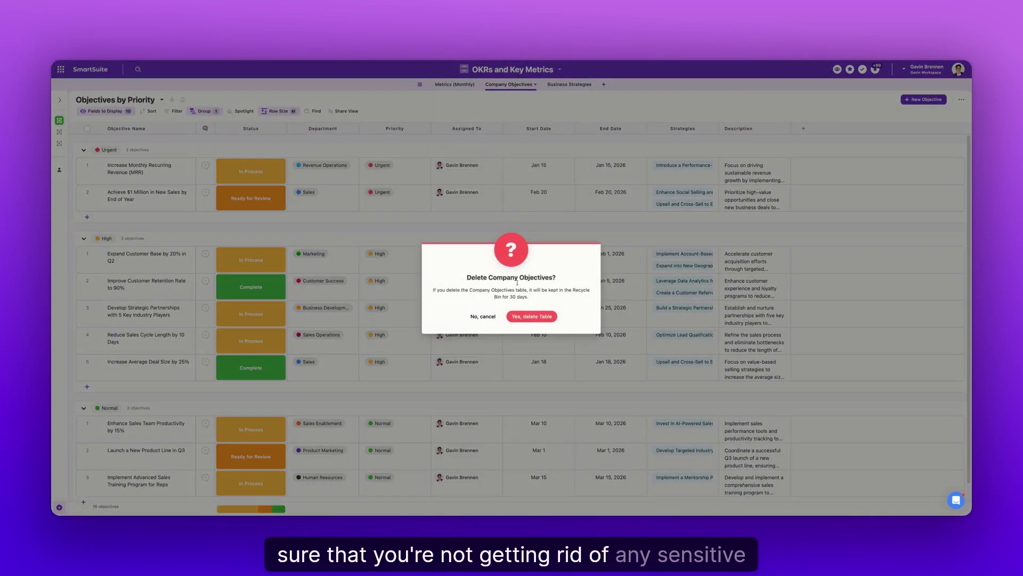
click(533, 316)
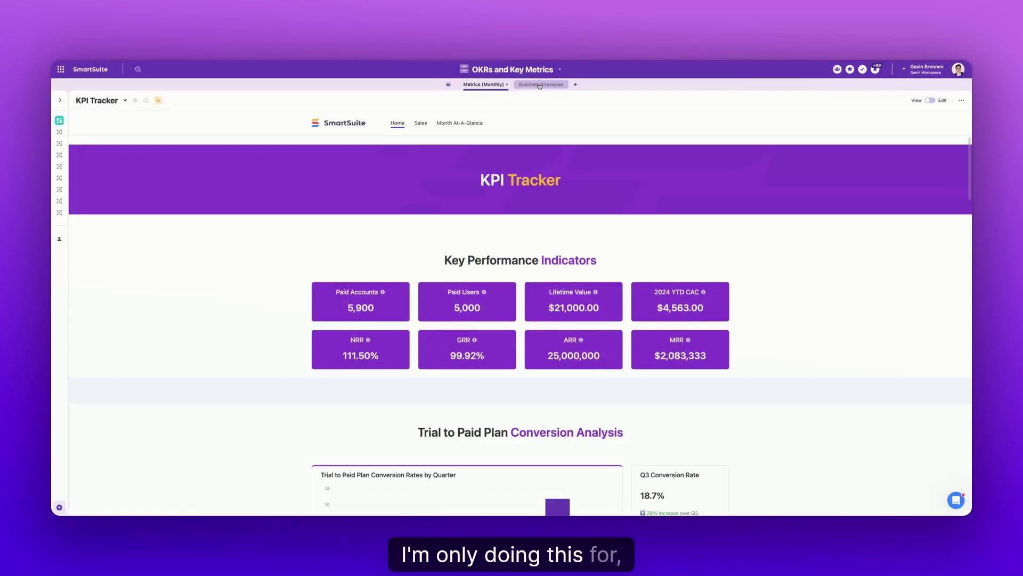
Step: Delete the Business Strategies table
click(541, 85)
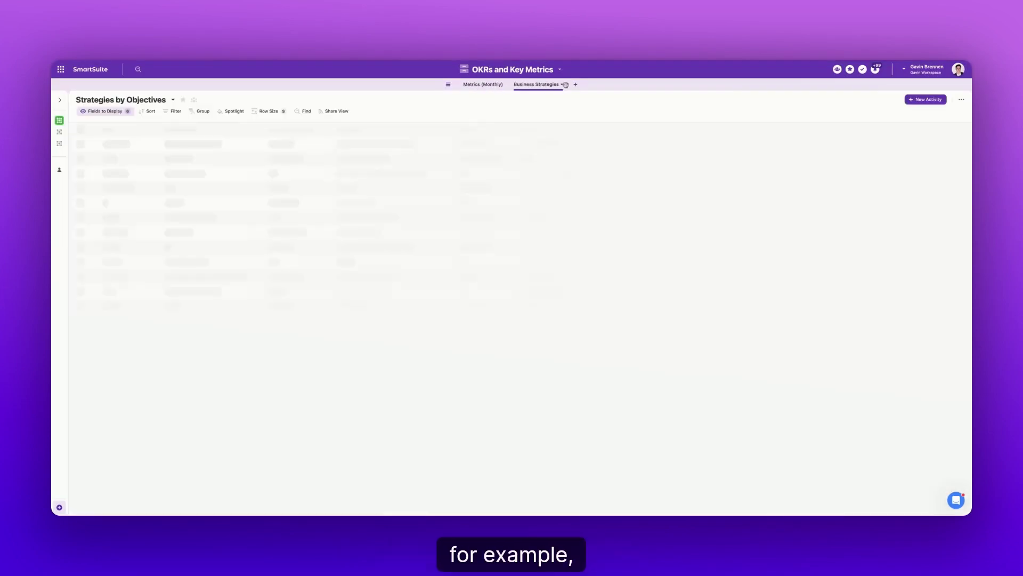
click(563, 85)
click(541, 223)
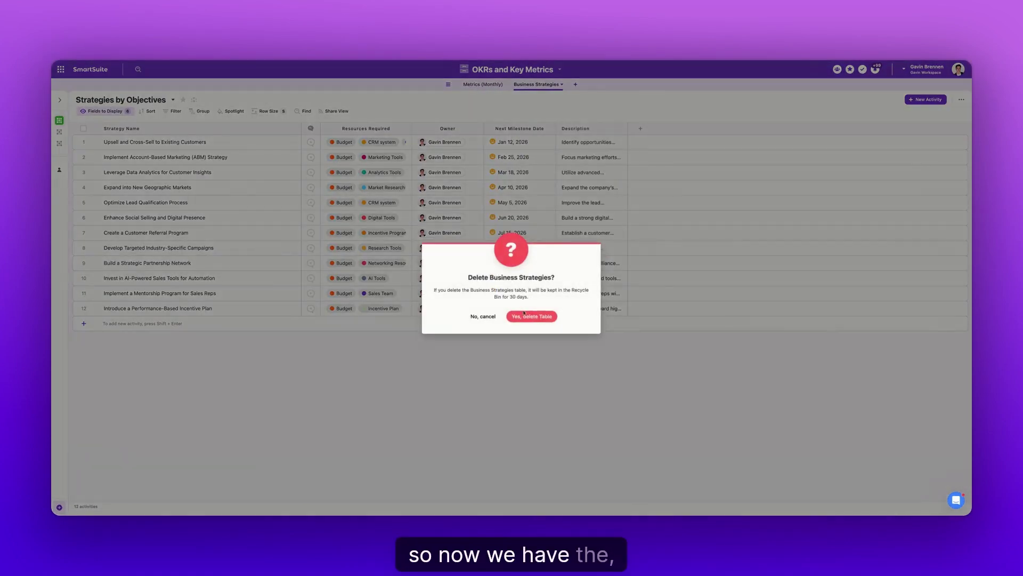
click(524, 316)
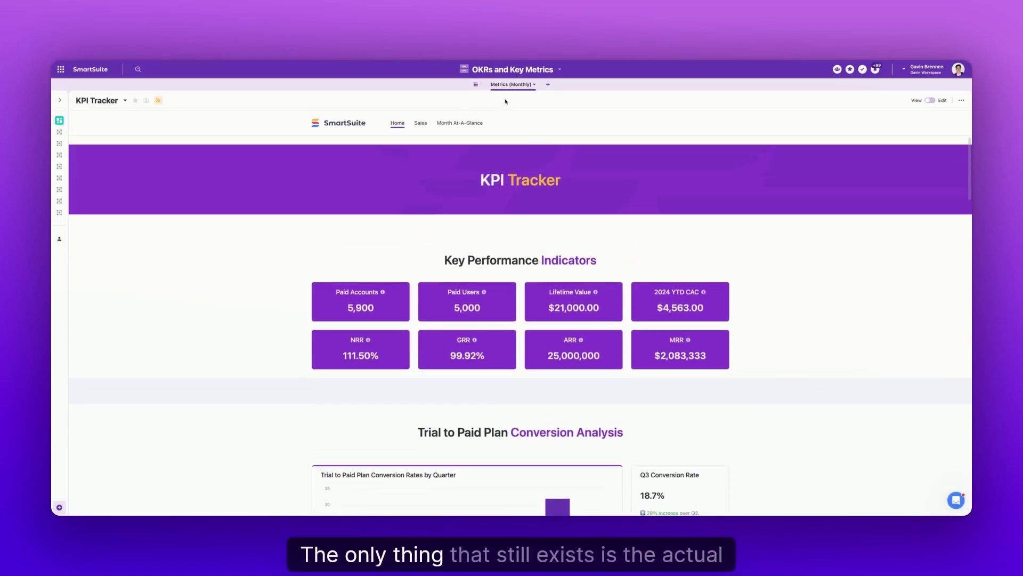
Step: Return to the KPI Tracker and open its Sales page showing deleted-content errors
click(69, 132)
click(69, 119)
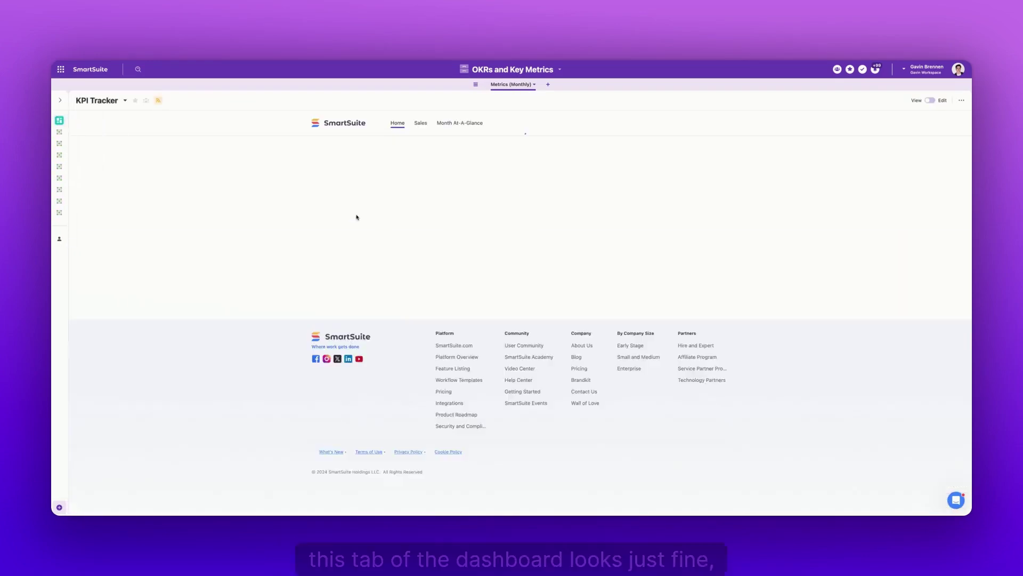
scroll(457, 256, down, 10)
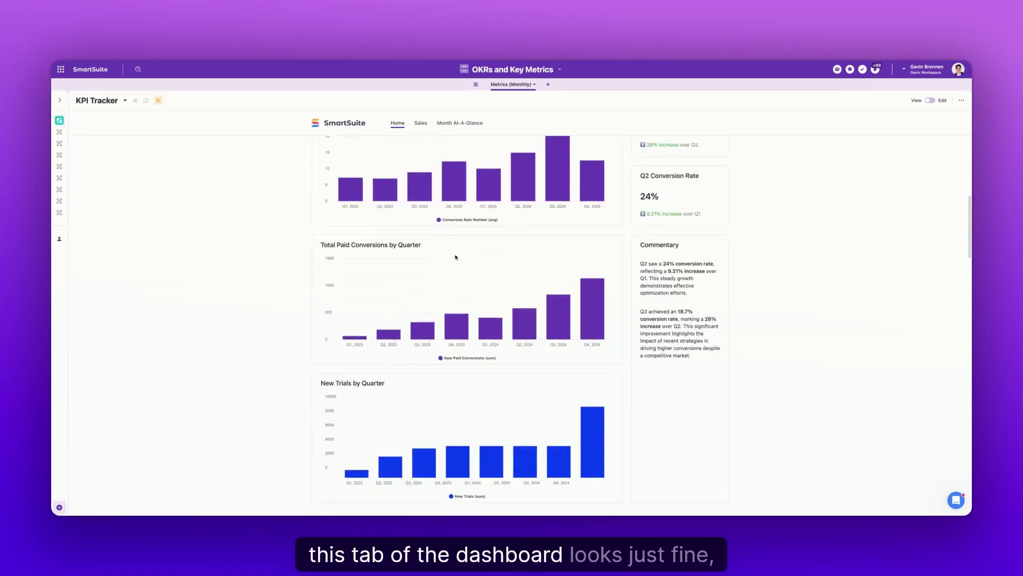
scroll(514, 290, up, 15)
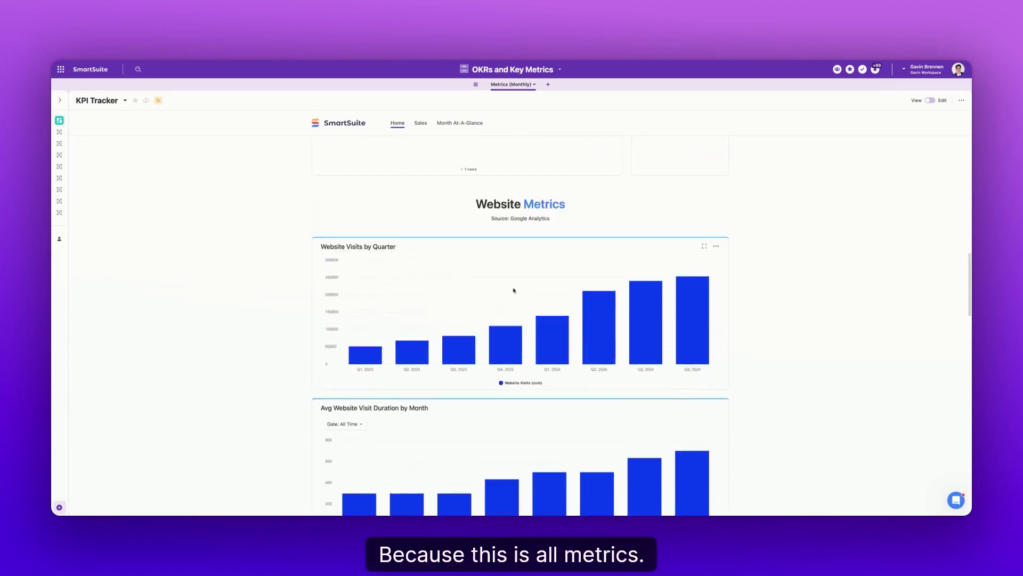
click(421, 124)
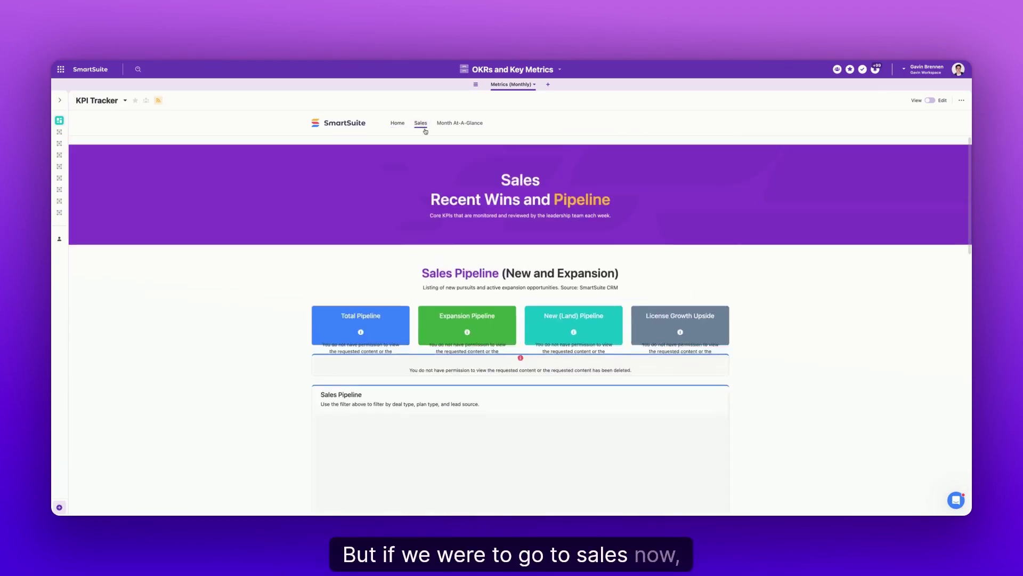
scroll(441, 282, down, 2)
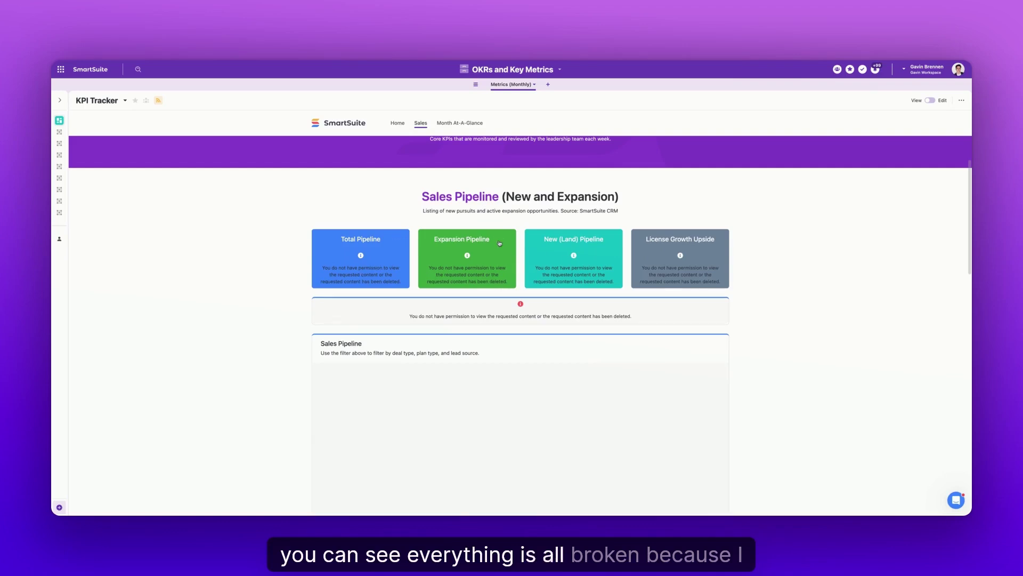
scroll(396, 359, up, 1)
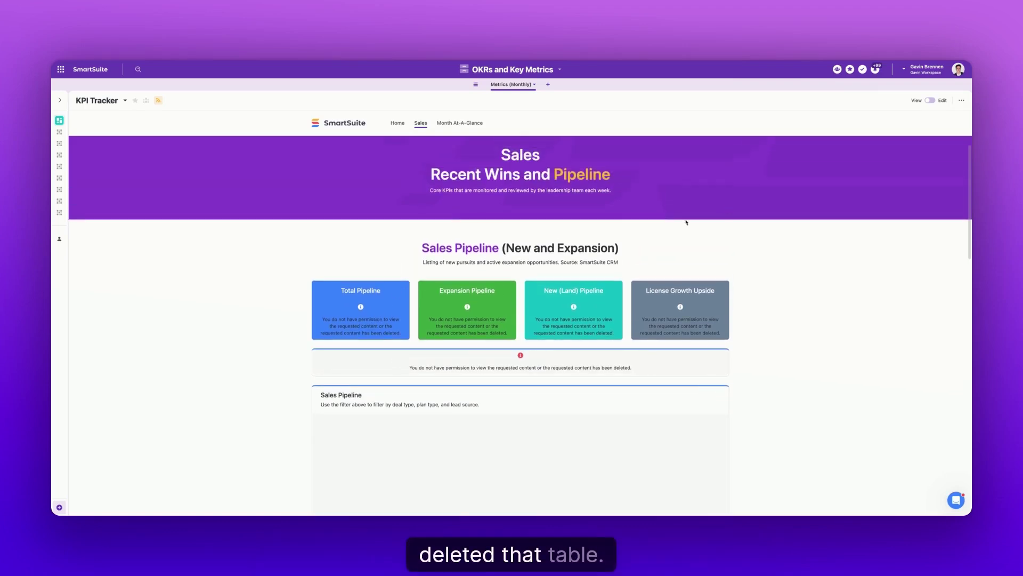
scroll(687, 222, up, 1)
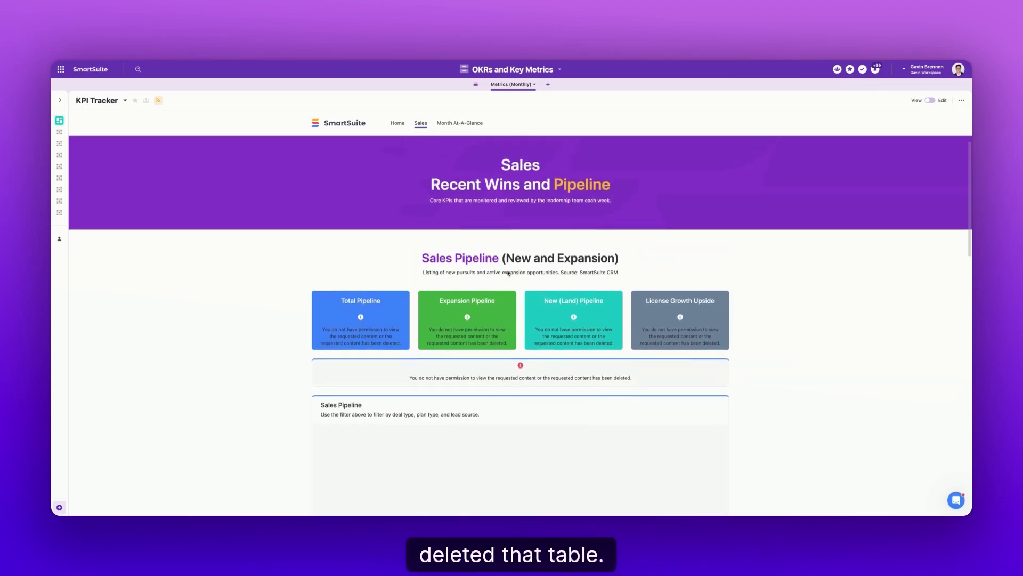
Step: In edit mode, set the Total Pipeline card's source to Sales CRM 6 > Opportunities and save
click(929, 101)
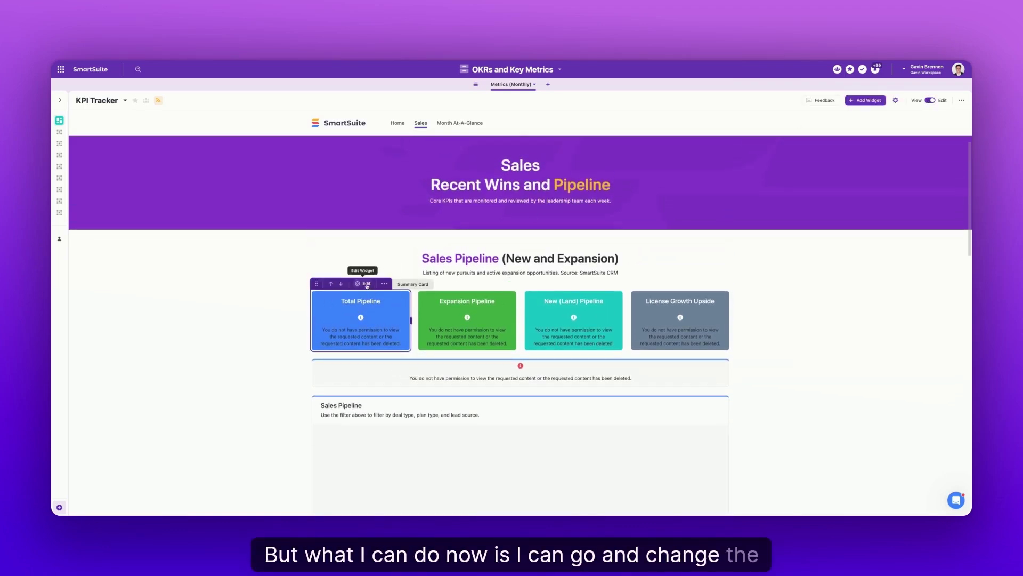
click(367, 284)
click(848, 264)
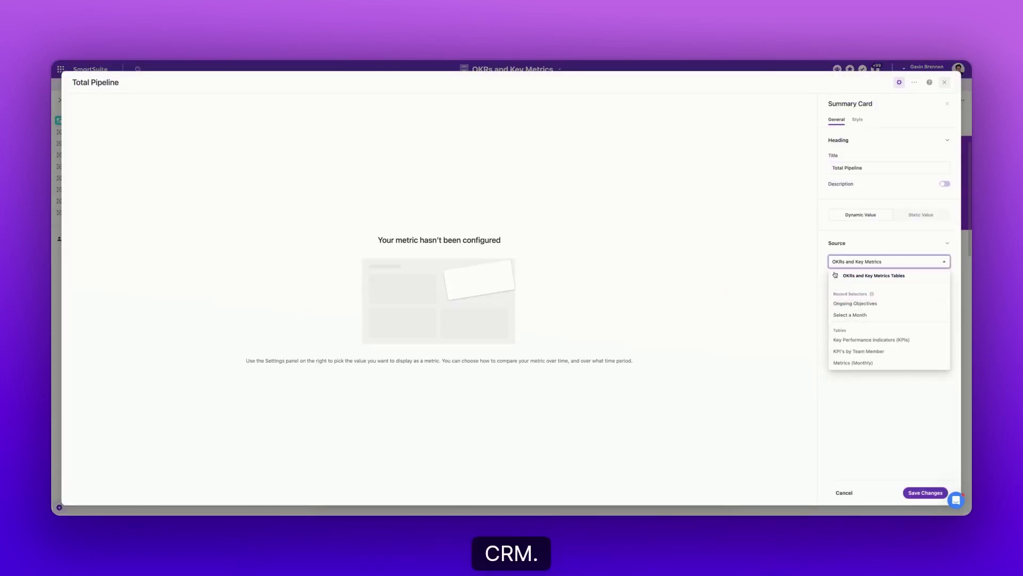
click(850, 276)
click(851, 263)
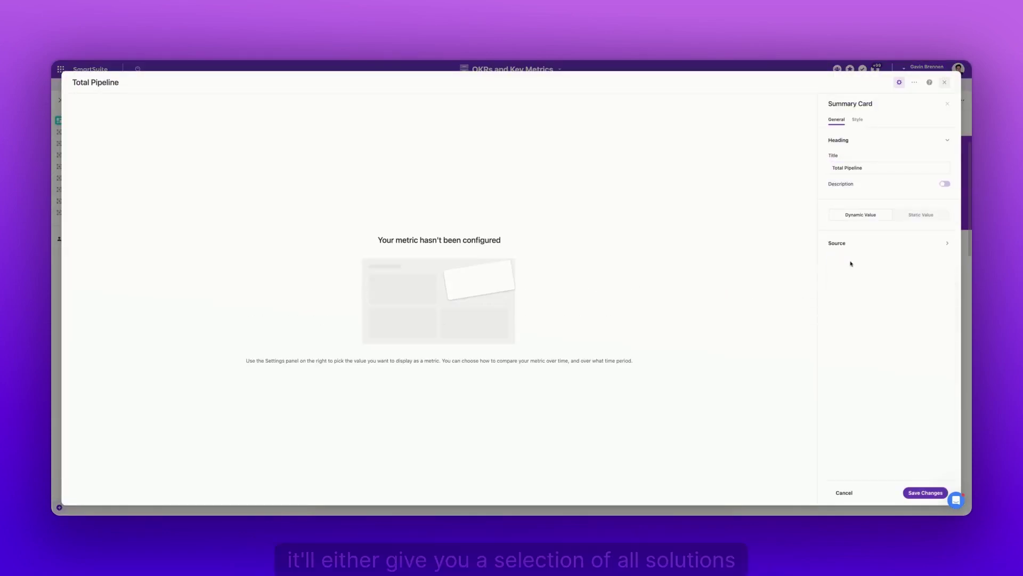
click(849, 263)
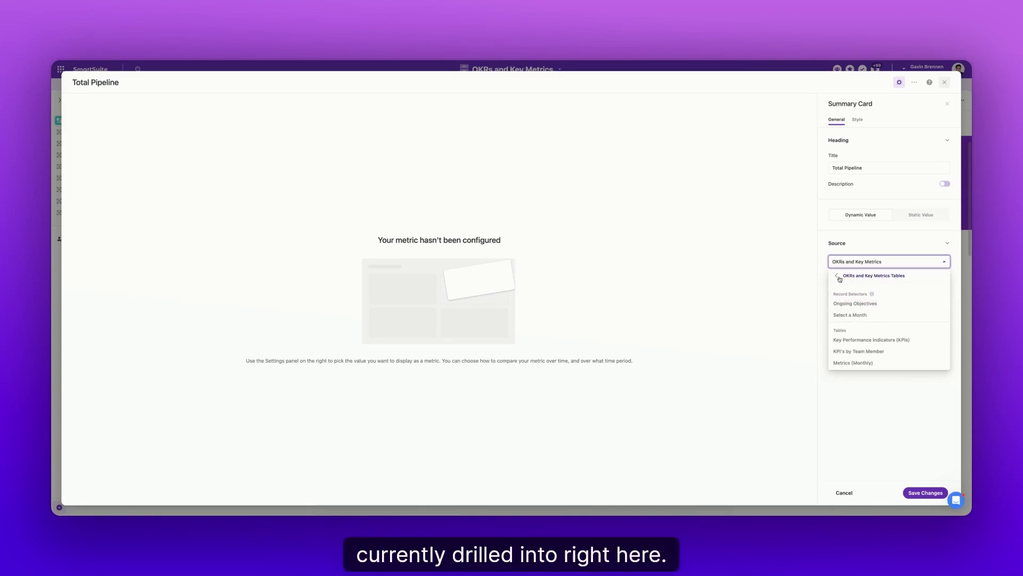
click(838, 276)
text(sales)
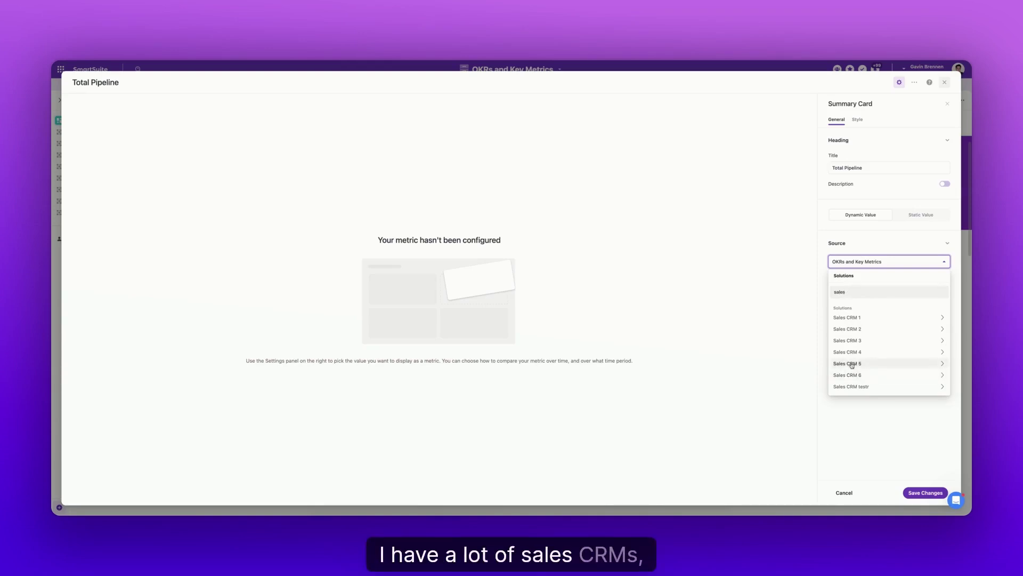
click(863, 376)
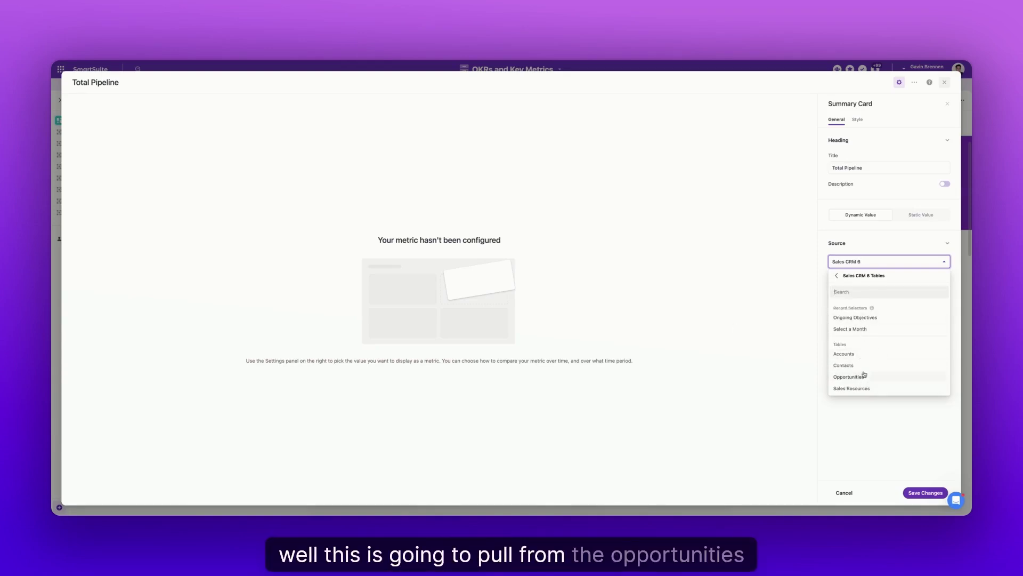
click(864, 375)
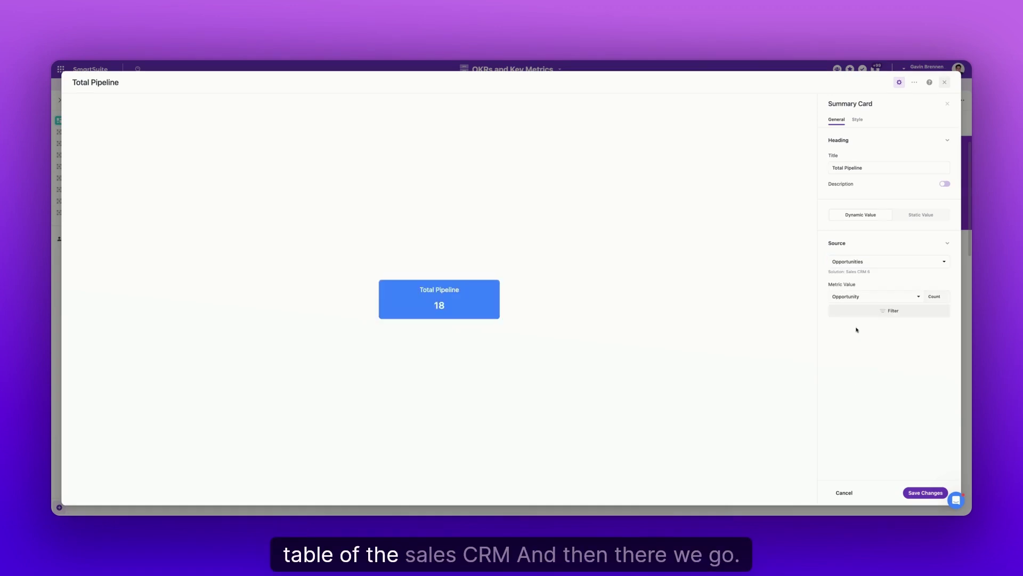
click(926, 492)
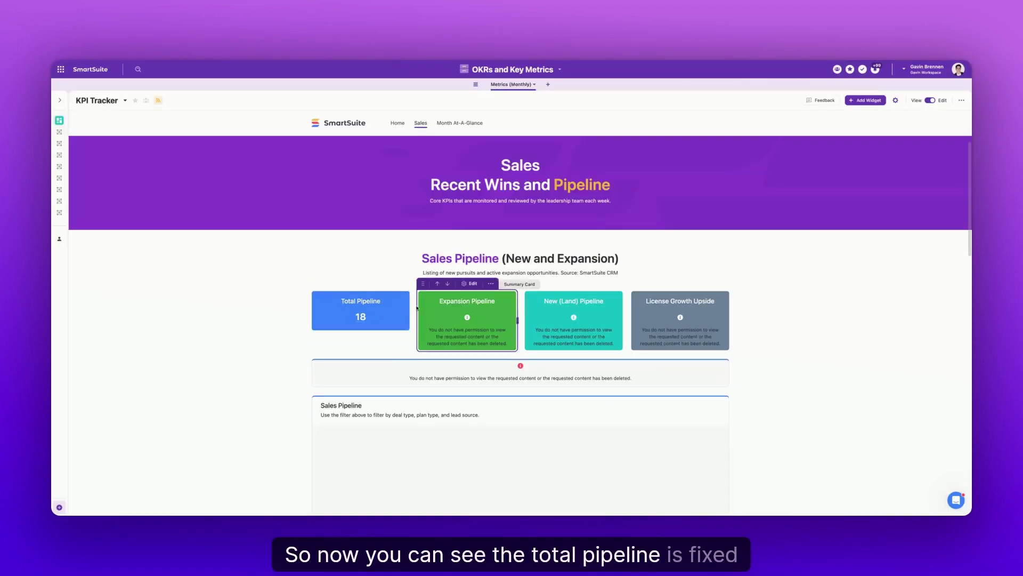